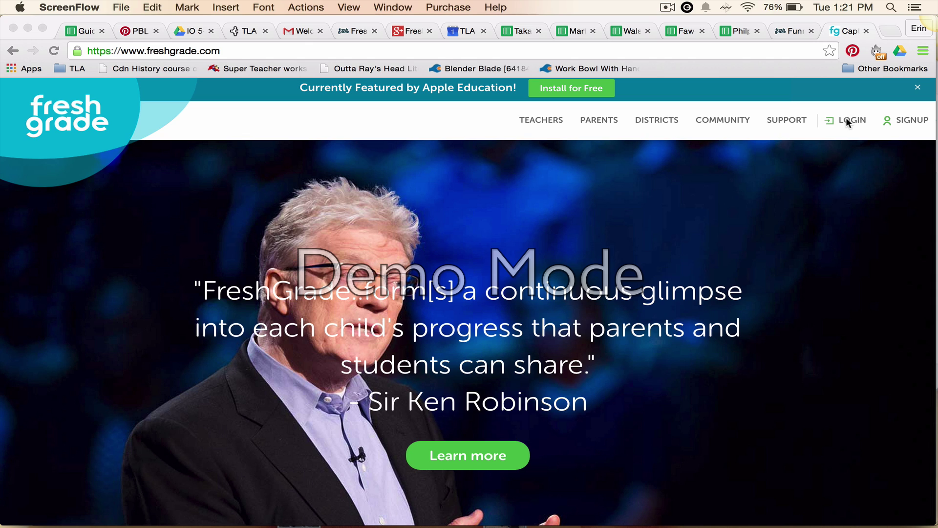
- Go through LOGIN > Students and back out to the student access-code page
left_click(846, 118)
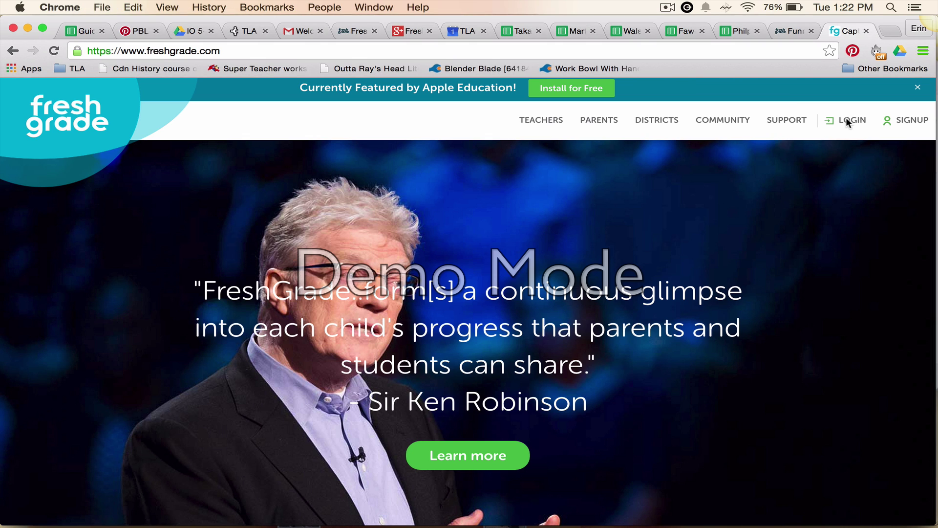
left_click(845, 120)
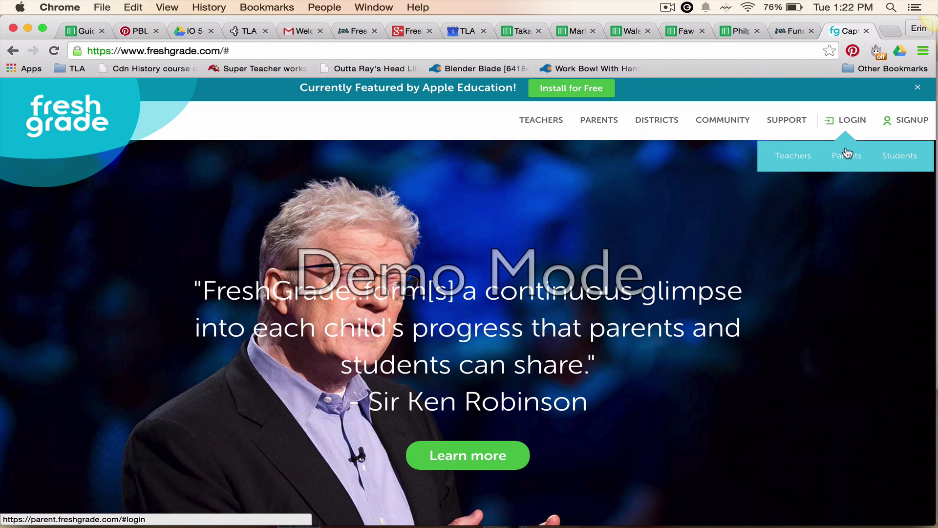
left_click(900, 157)
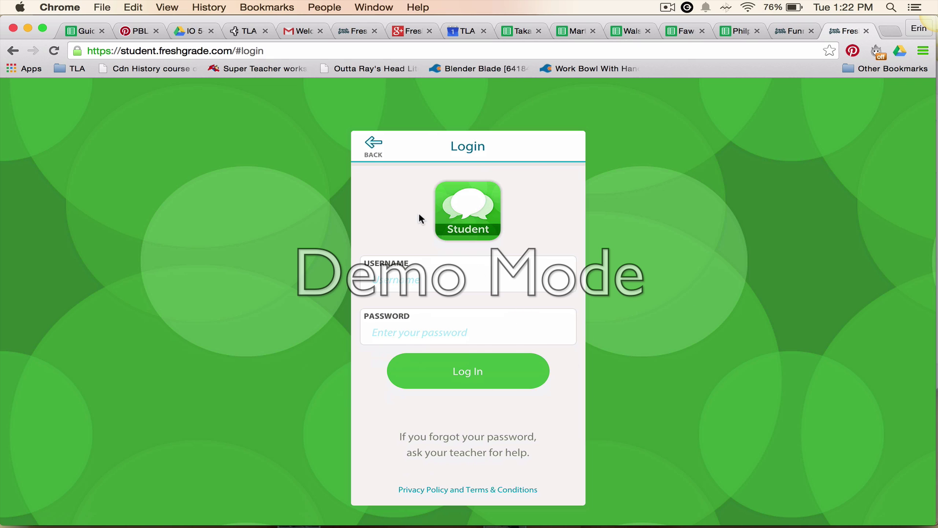
left_click(375, 149)
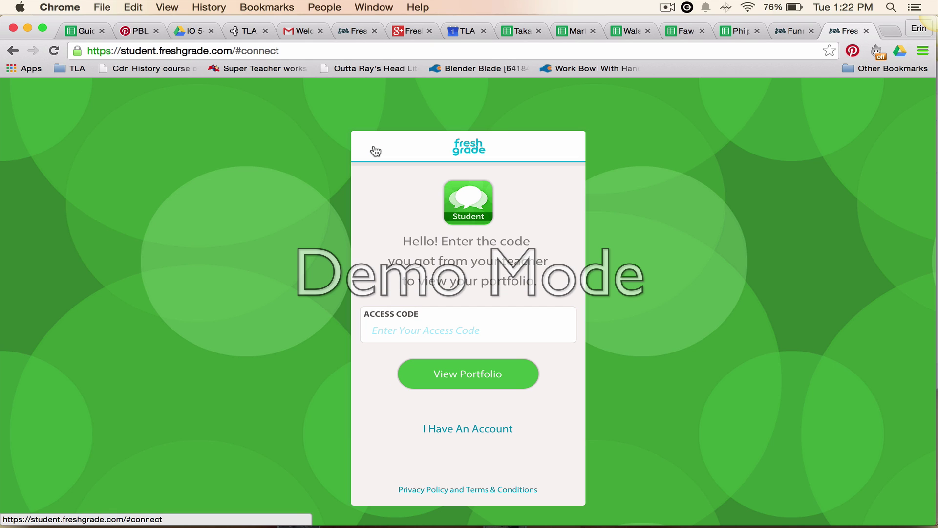
- Paste the teacher's access code to view the portfolio, then start a new student account
left_click(419, 332)
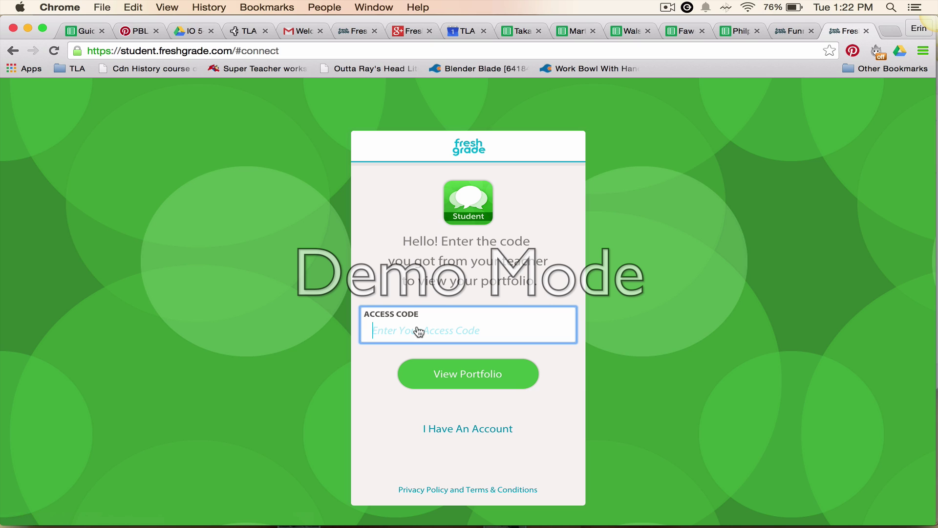
left_click(453, 374)
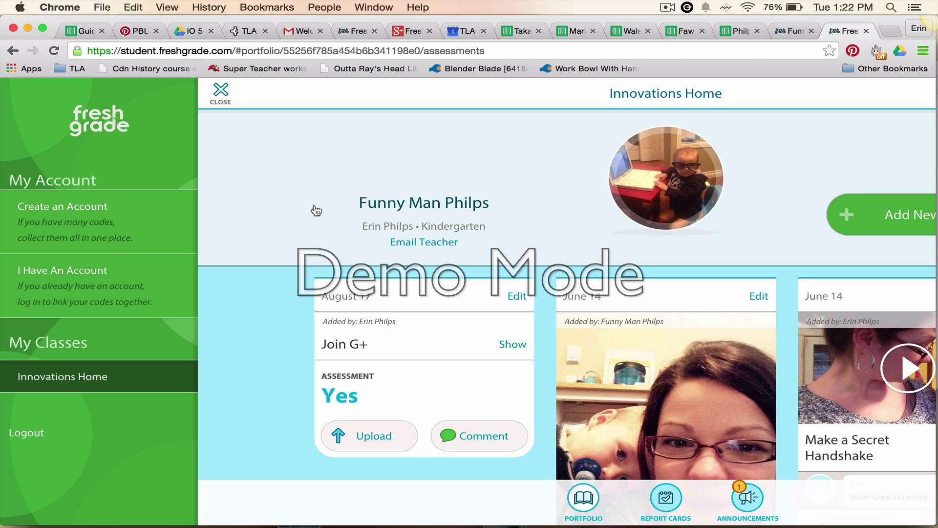
left_click(87, 213)
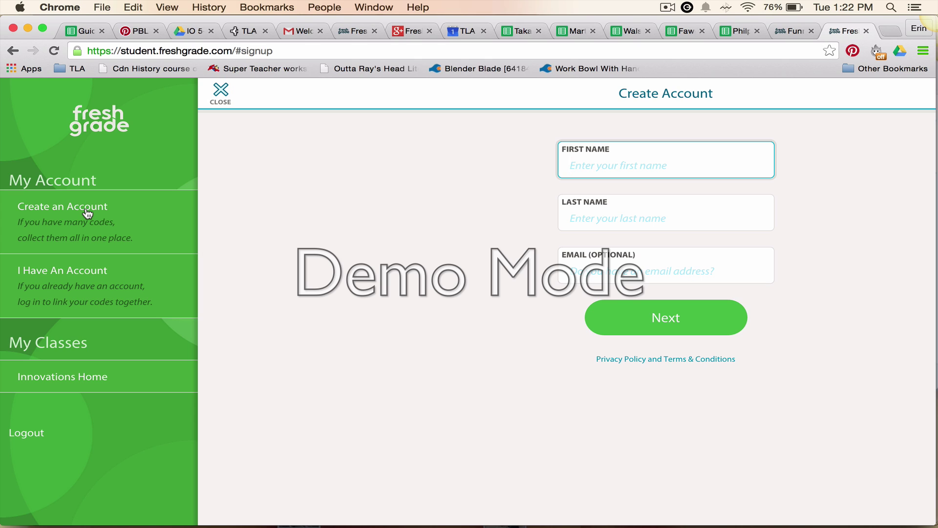
- Fill in the student's first and last name on the Create Account form
type("Funny Man")
key("Tab")
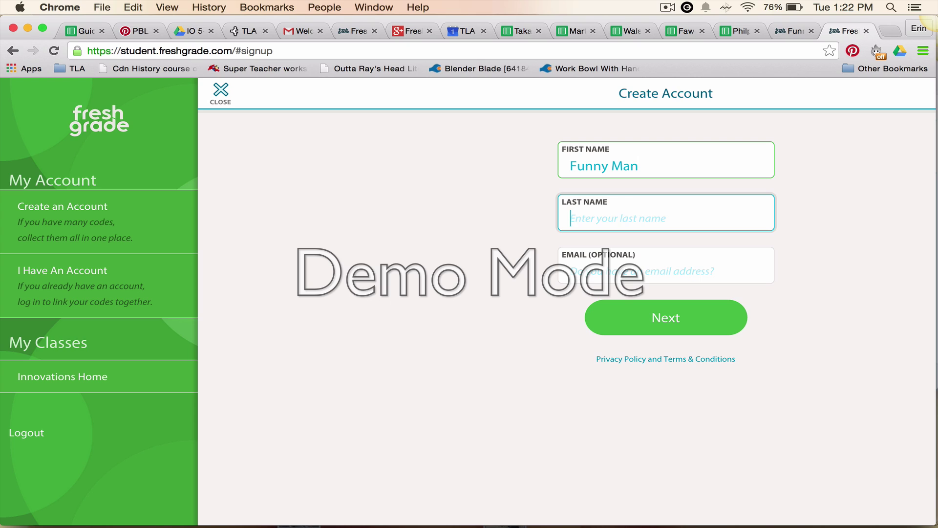
type("Philps")
left_click(659, 317)
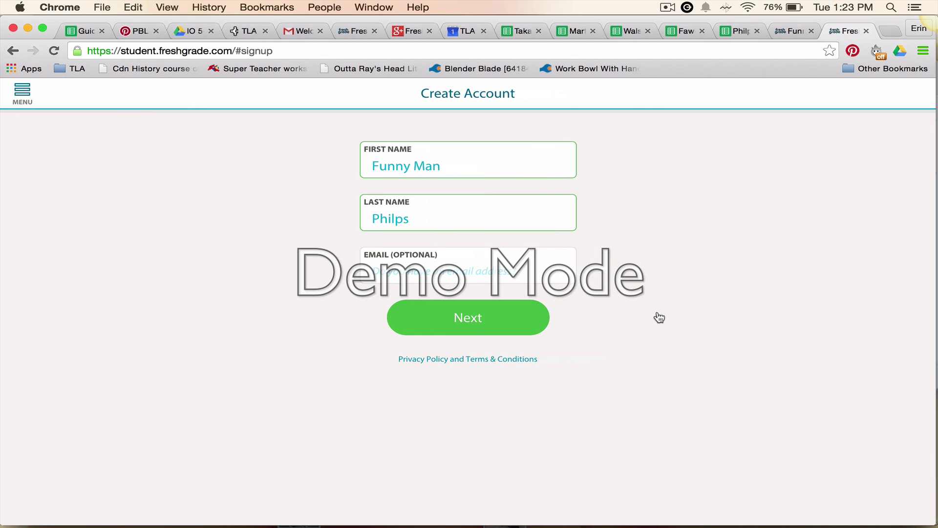
- Enter and confirm a password for the generated username and create the account
left_click(482, 318)
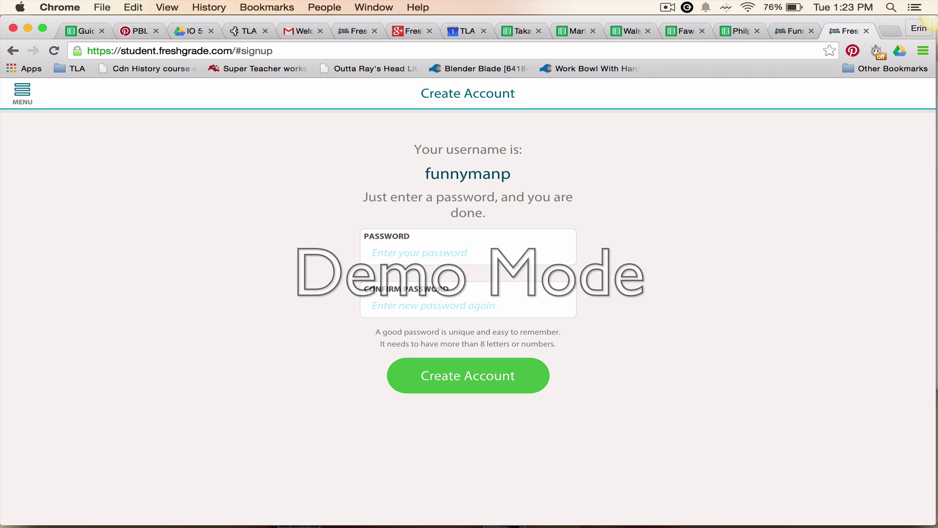
left_click(482, 250)
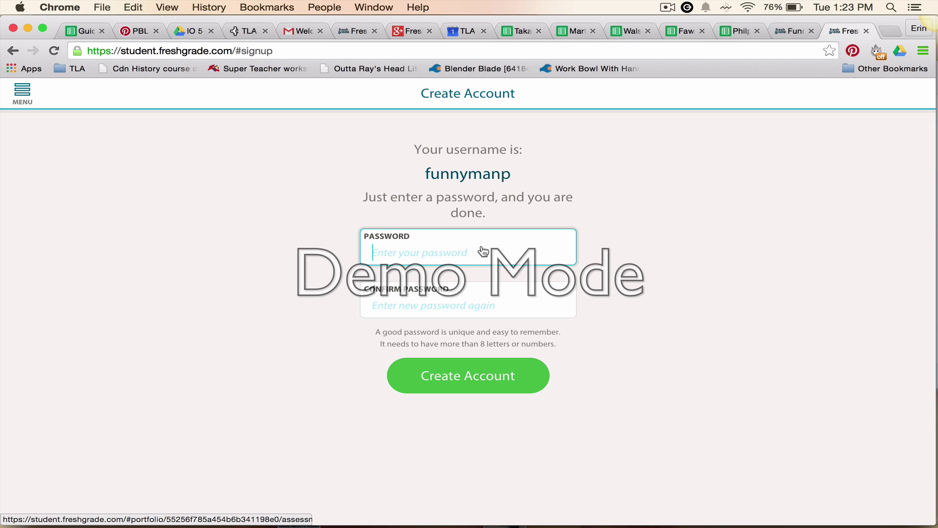
type("••••••••••••")
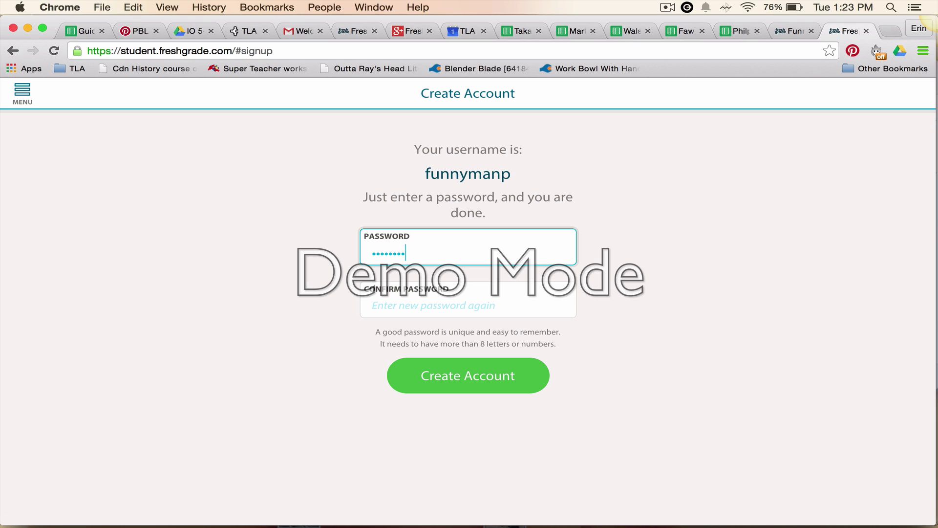
key("Tab")
type("•••••••••••")
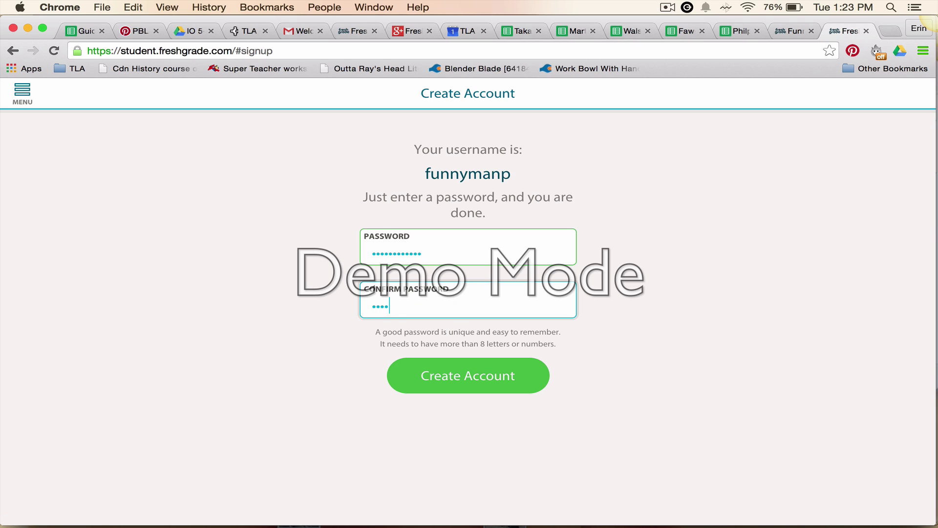
type("••")
left_click(489, 382)
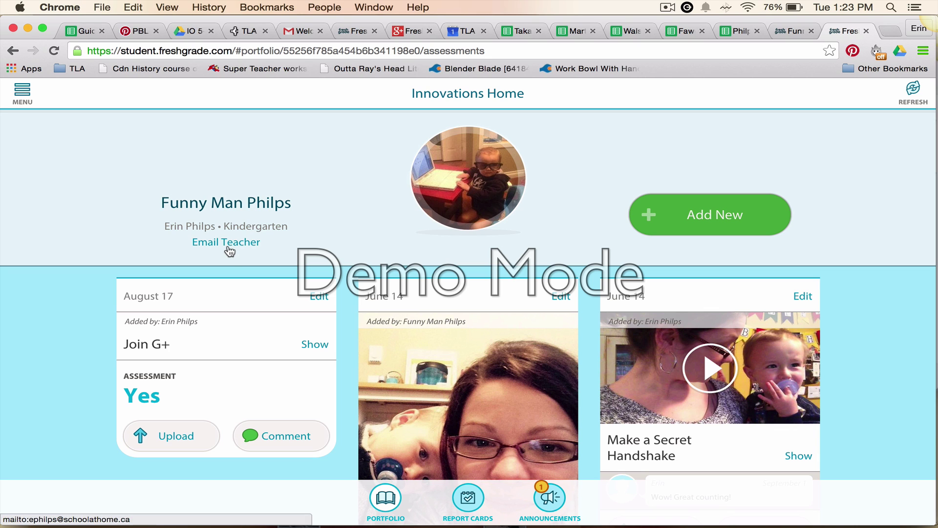
- View the account and class list in the side menu, then close it
left_click(30, 98)
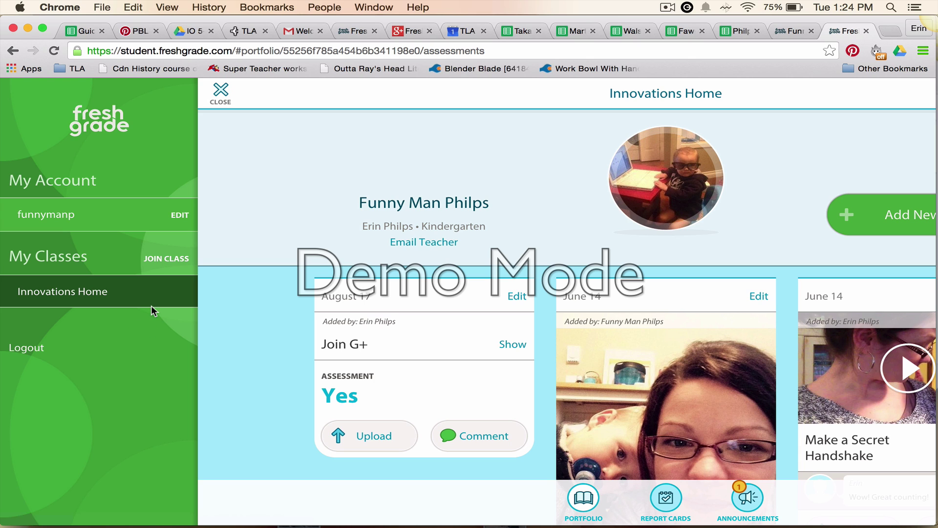
left_click(213, 259)
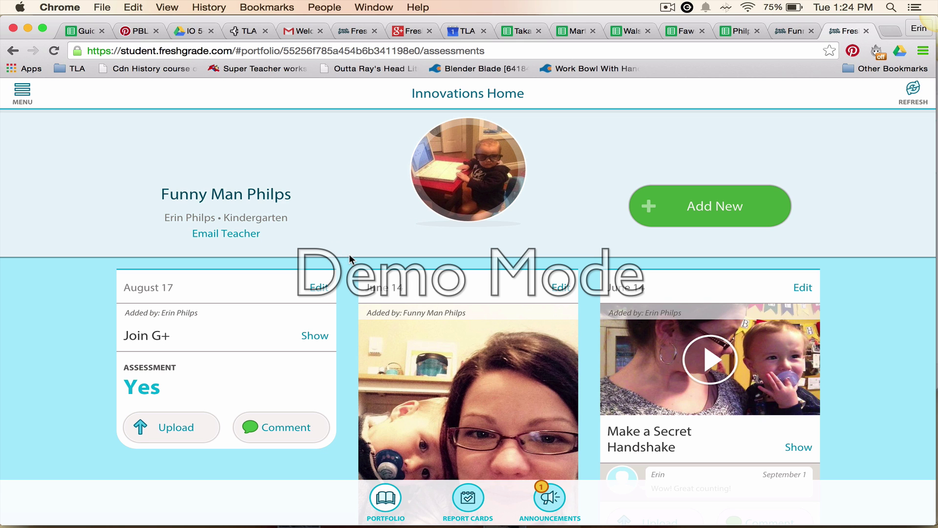
scroll(353, 252, "down", 2)
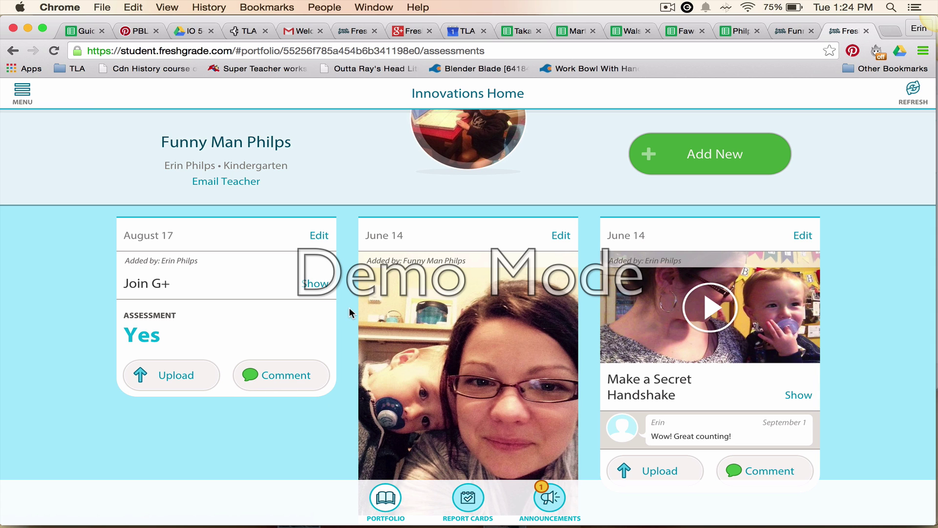
scroll(349, 307, "down", 3)
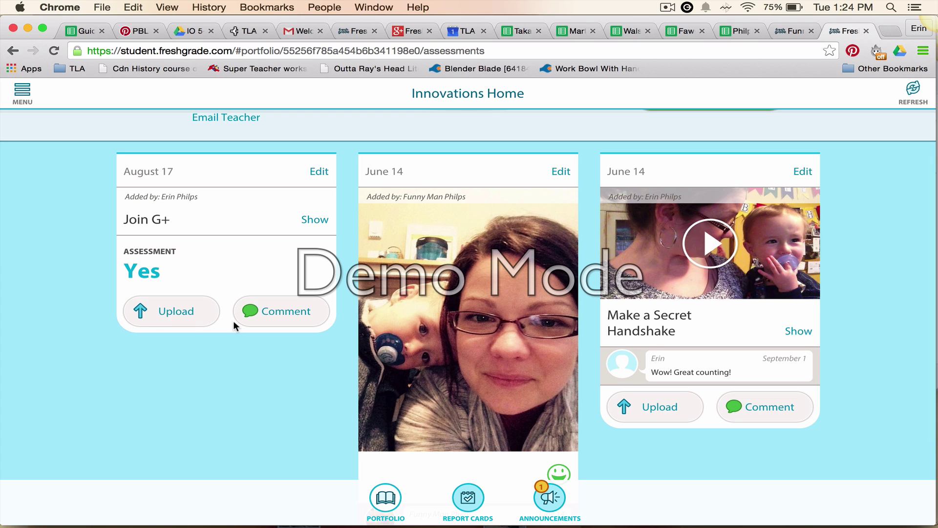
scroll(196, 327, "down", 3)
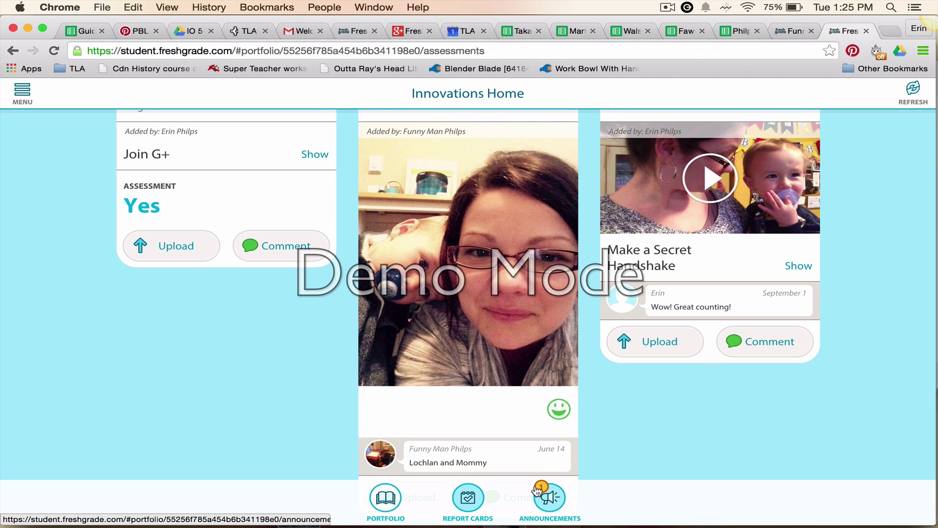
- Read the First Group Hangout Sept. 10 announcement and return to the announcements list
left_click(553, 507)
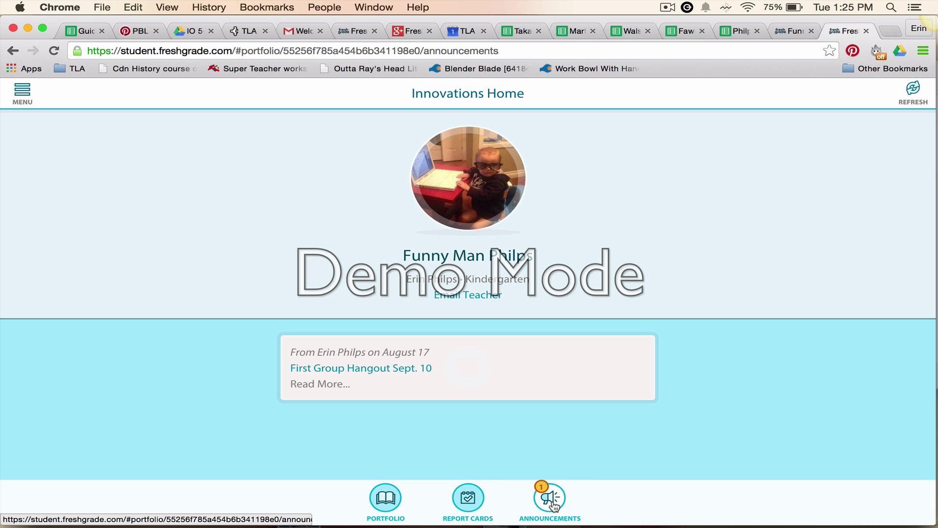
left_click(553, 506)
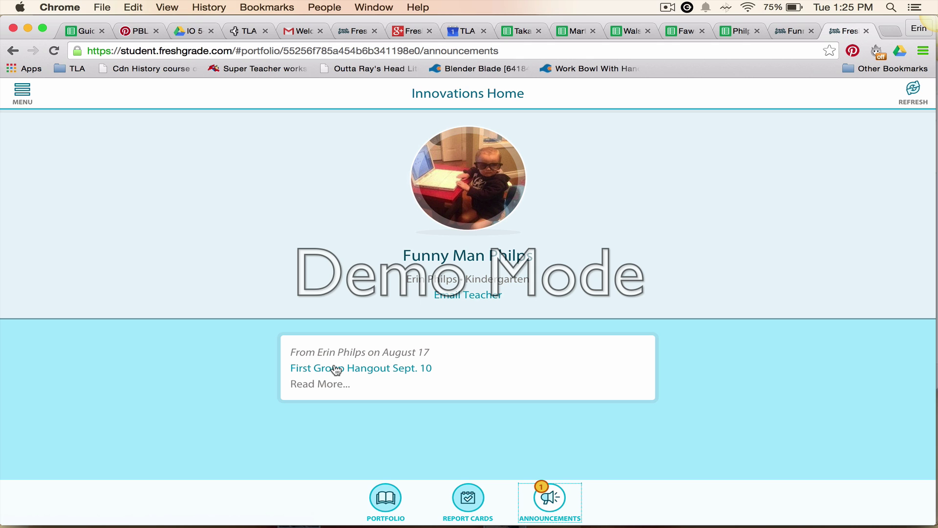
left_click(336, 370)
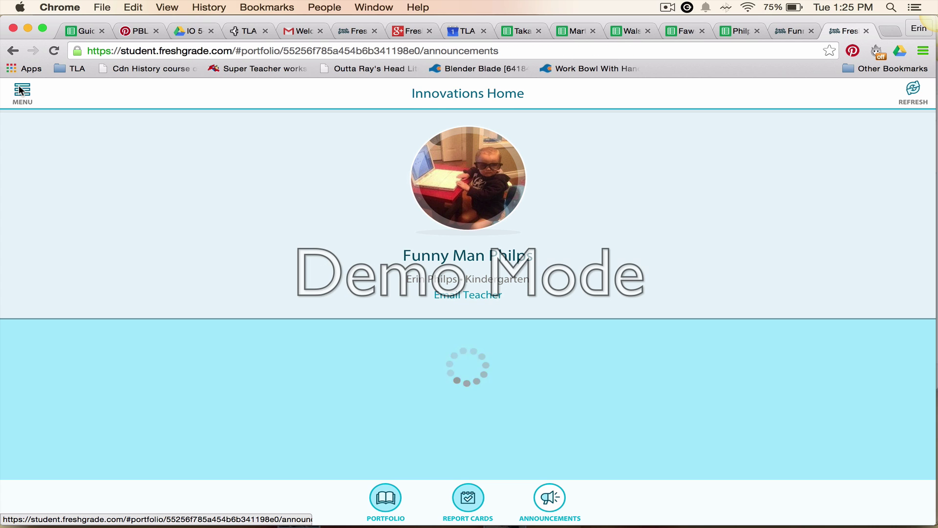
left_click(21, 91)
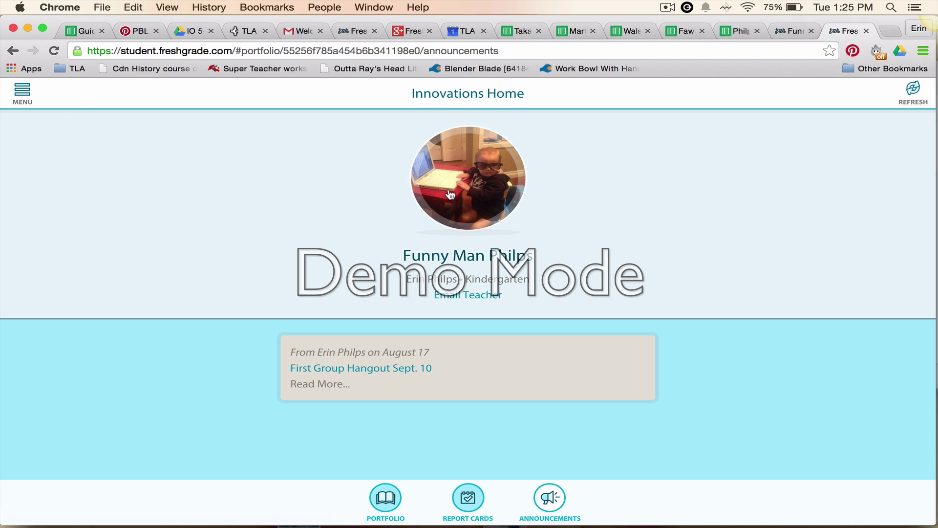
- Check Report Cards, which show no reports yet, then scroll through the portfolio posts again
left_click(386, 499)
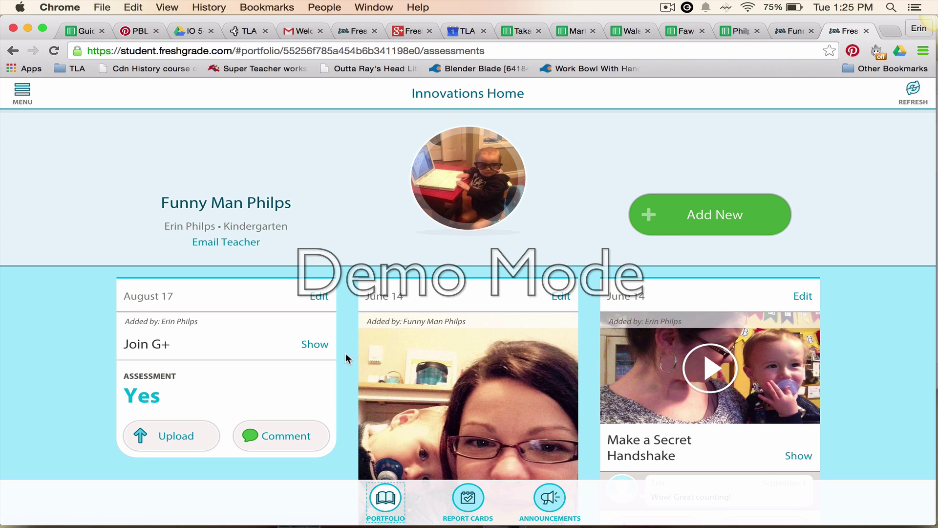
scroll(345, 353, "down", 3)
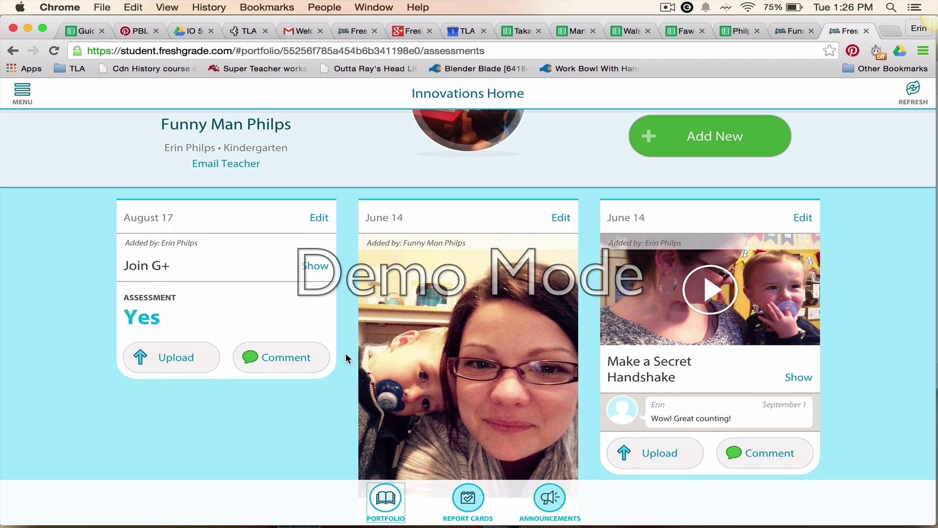
left_click(472, 497)
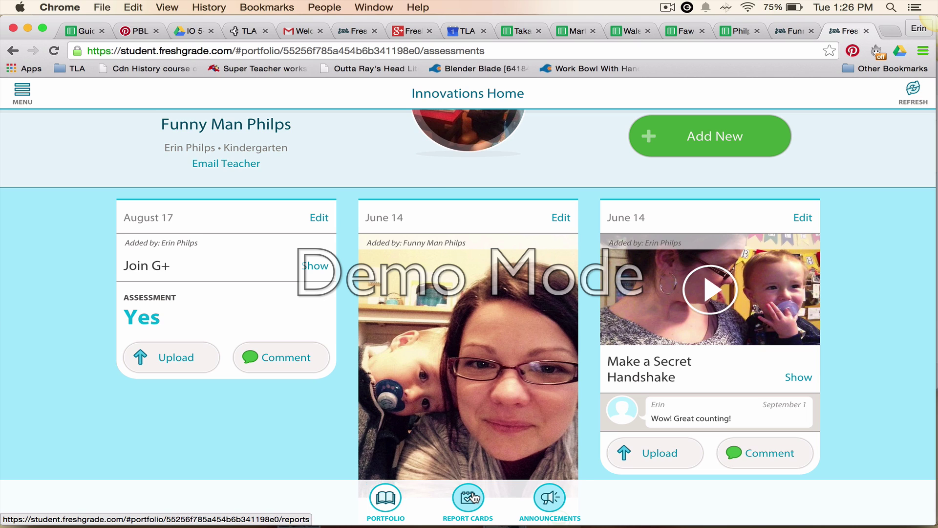
left_click(472, 498)
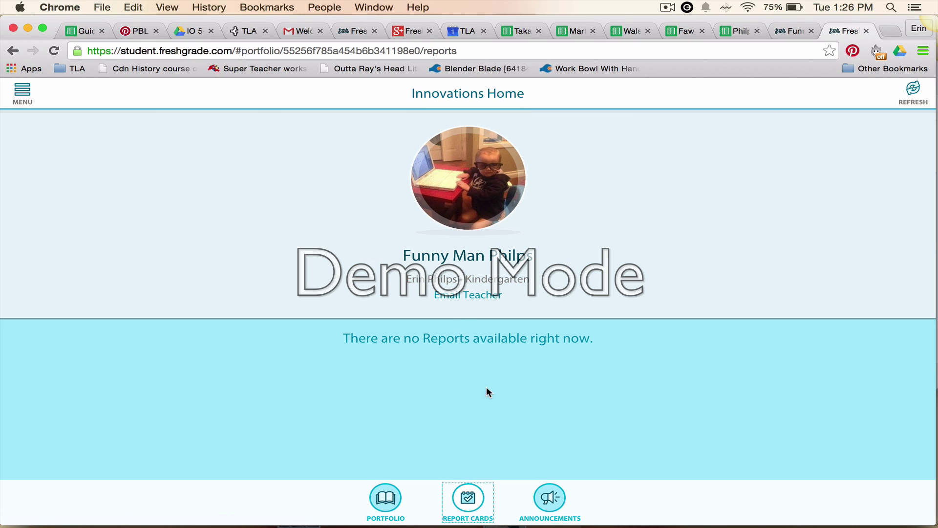
left_click(388, 499)
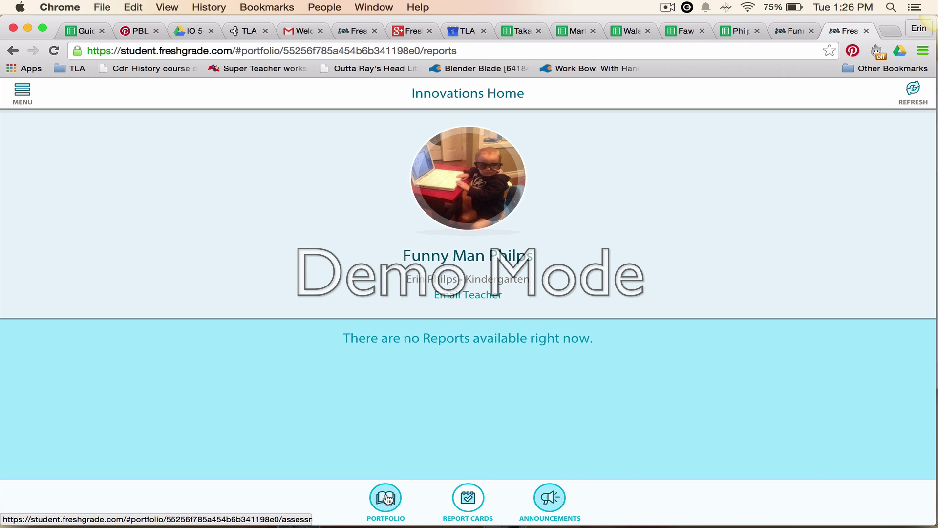
left_click(388, 498)
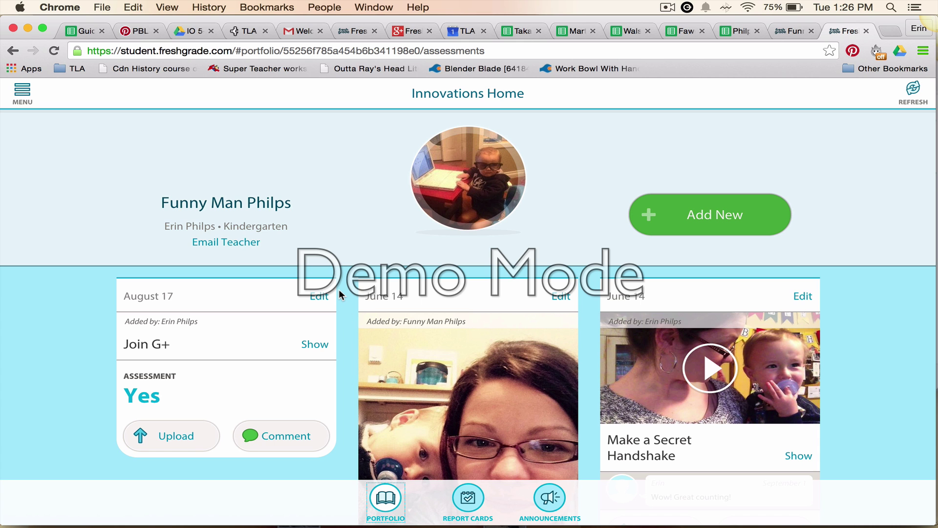
scroll(342, 296, "down", 3)
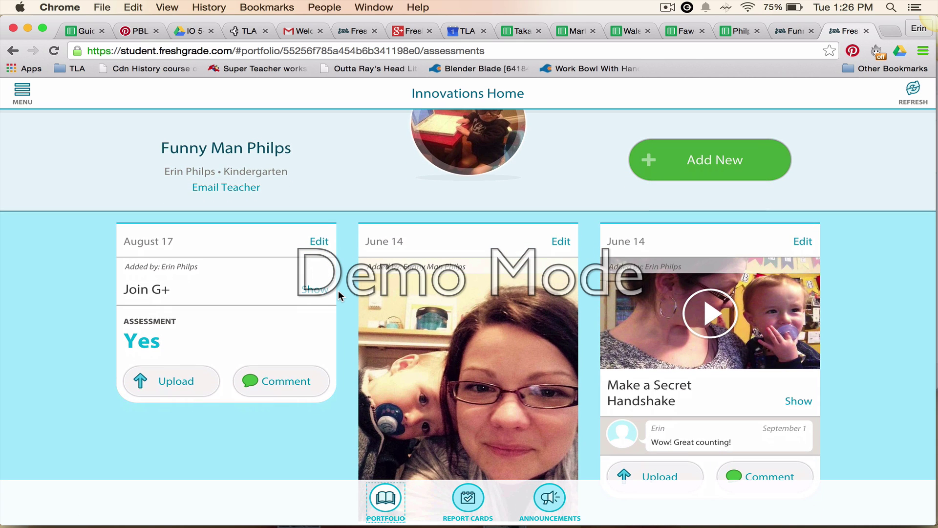